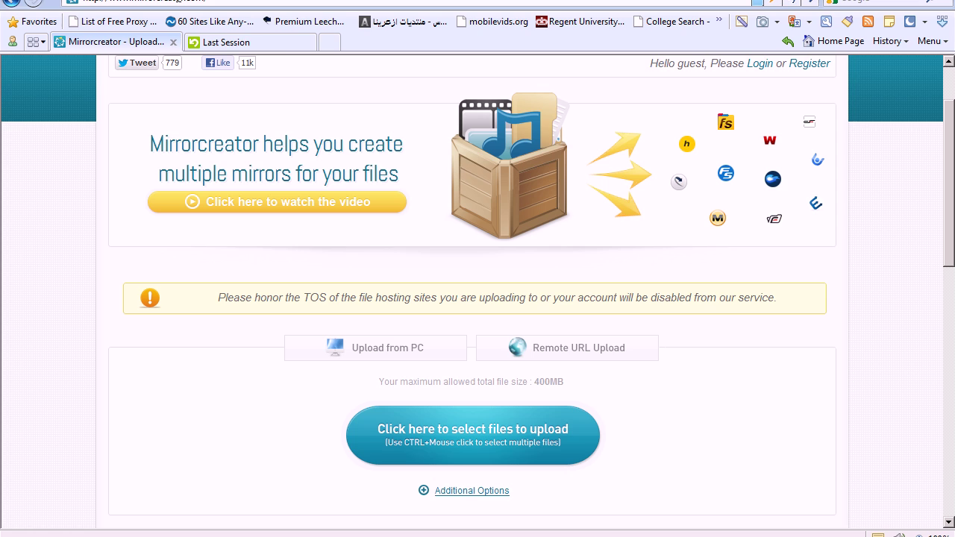
- Pick the Avengers_Vs_X_Men CBR comic (18.54MB) from the Desktop as the upload file
click(430, 437)
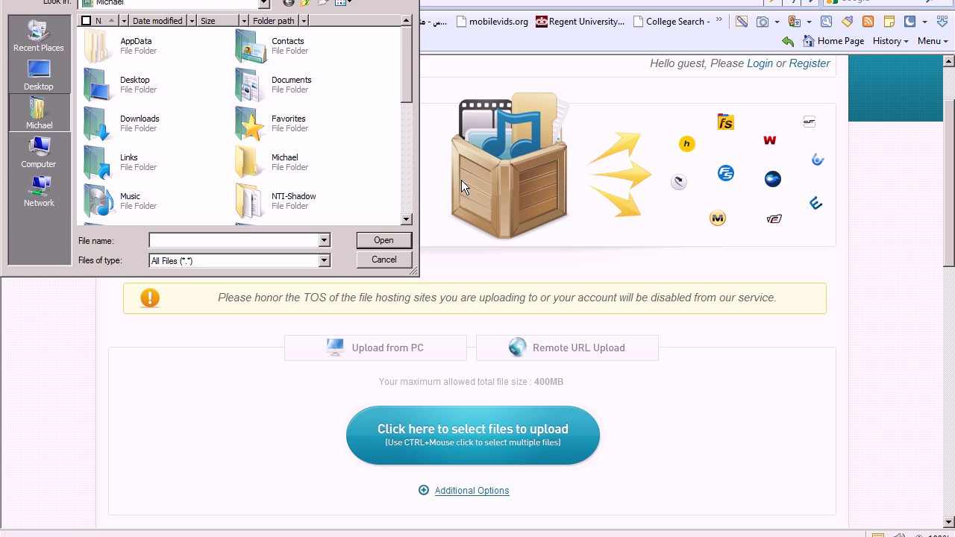
click(263, 3)
click(116, 29)
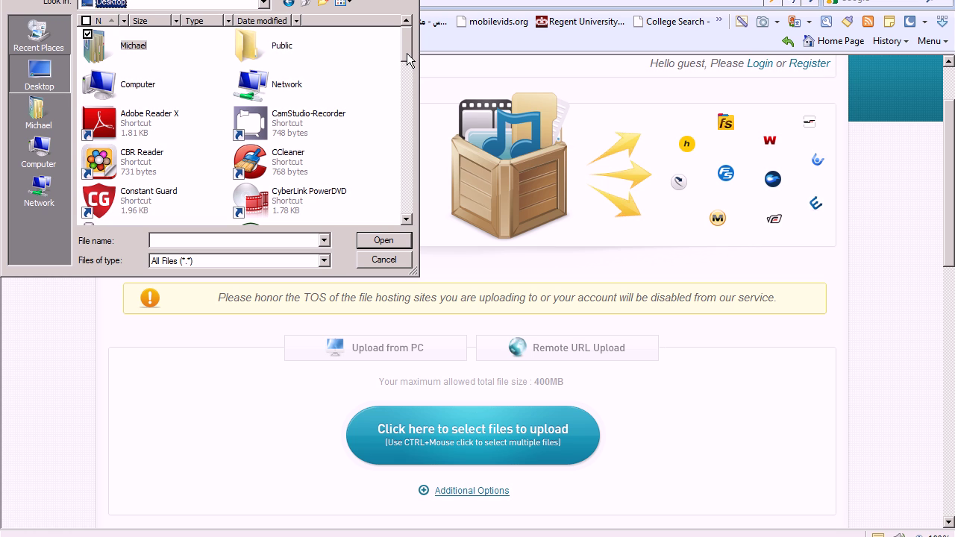
drag(406, 53, 406, 81)
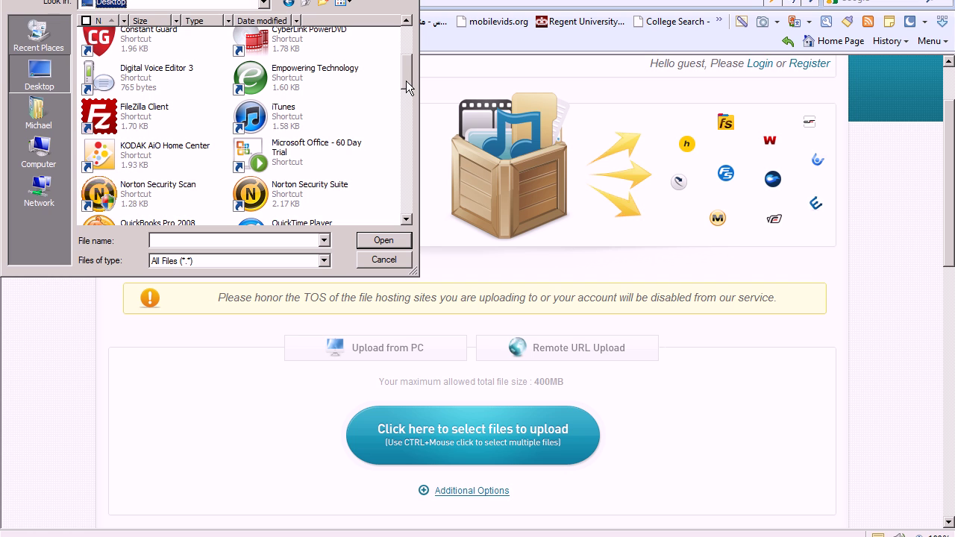
drag(406, 81, 404, 132)
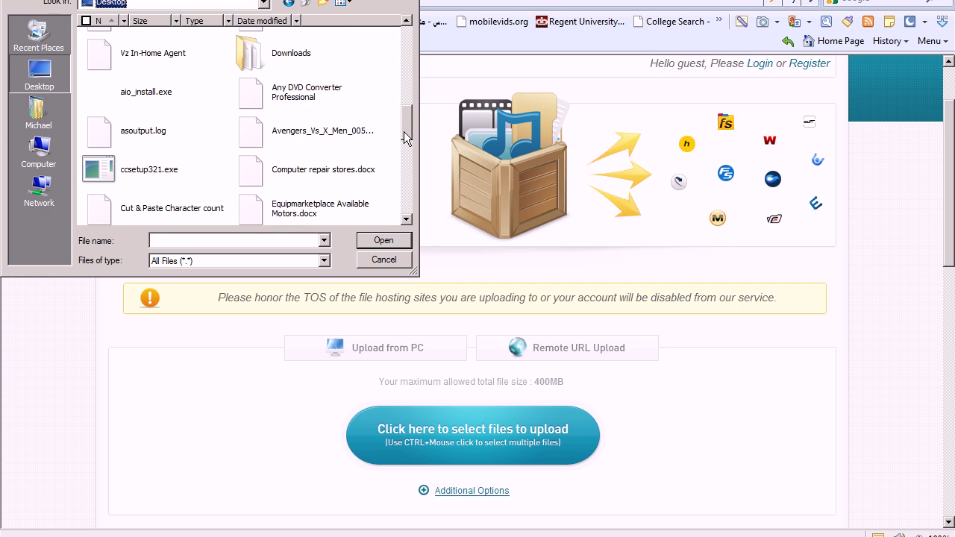
click(325, 131)
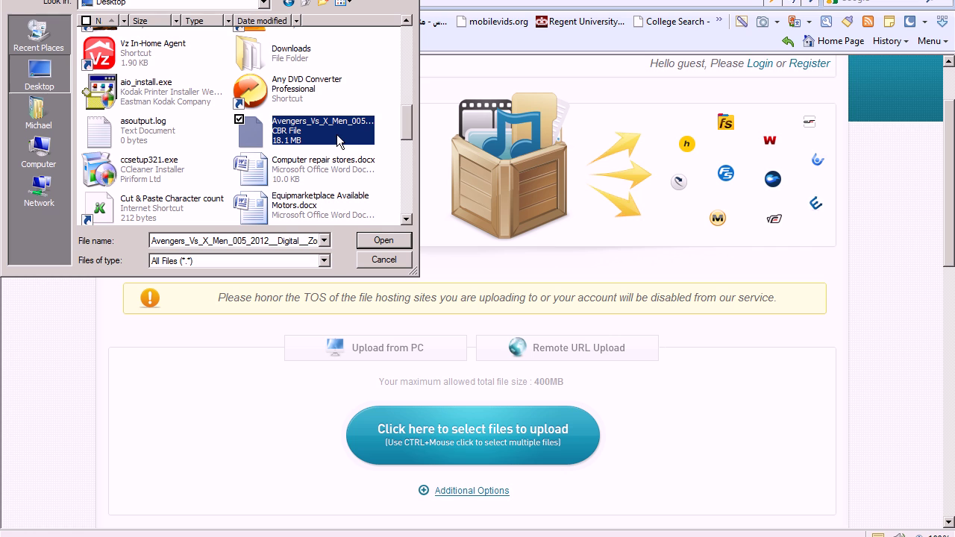
click(371, 243)
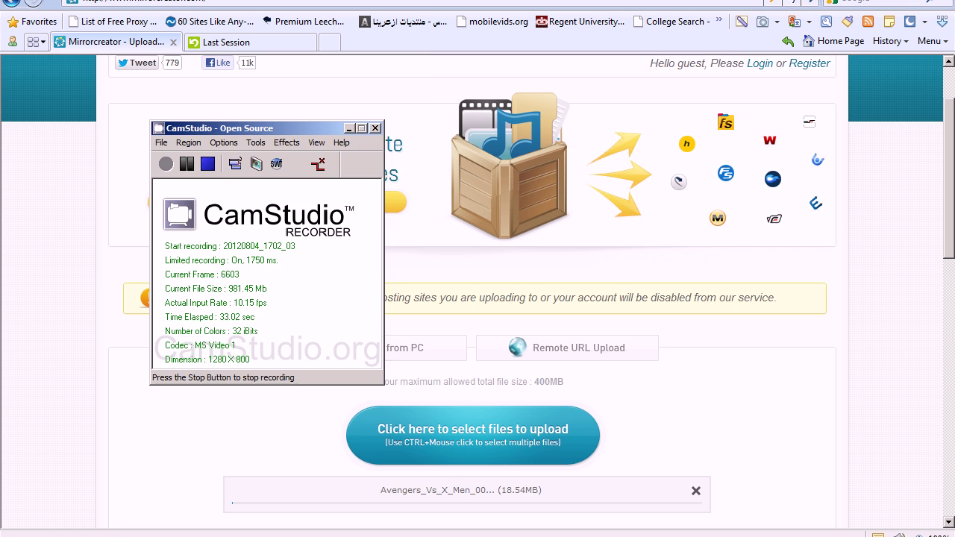
- Add DepositFiles and TwoShared to BayFiles and MegaShares as mirror hosts and start uploading
click(208, 164)
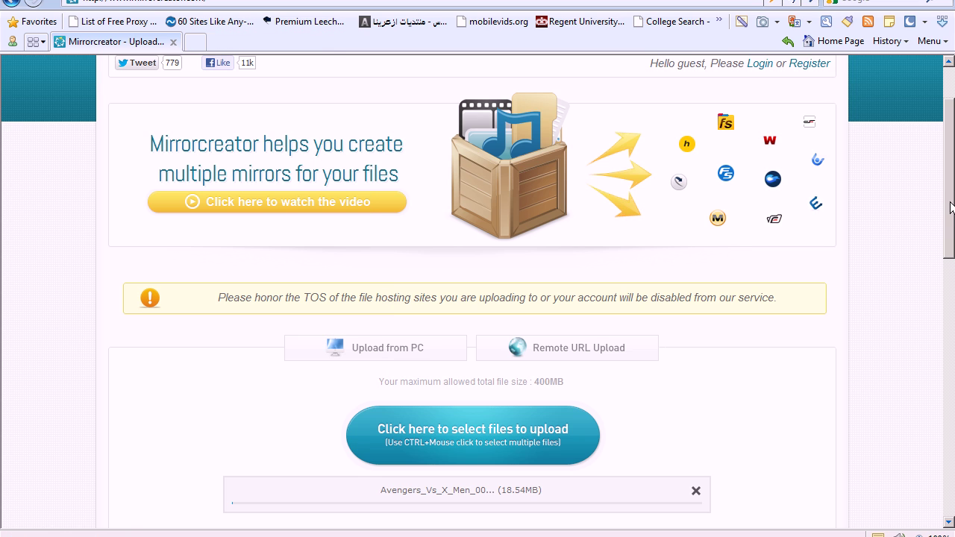
drag(951, 207, 952, 312)
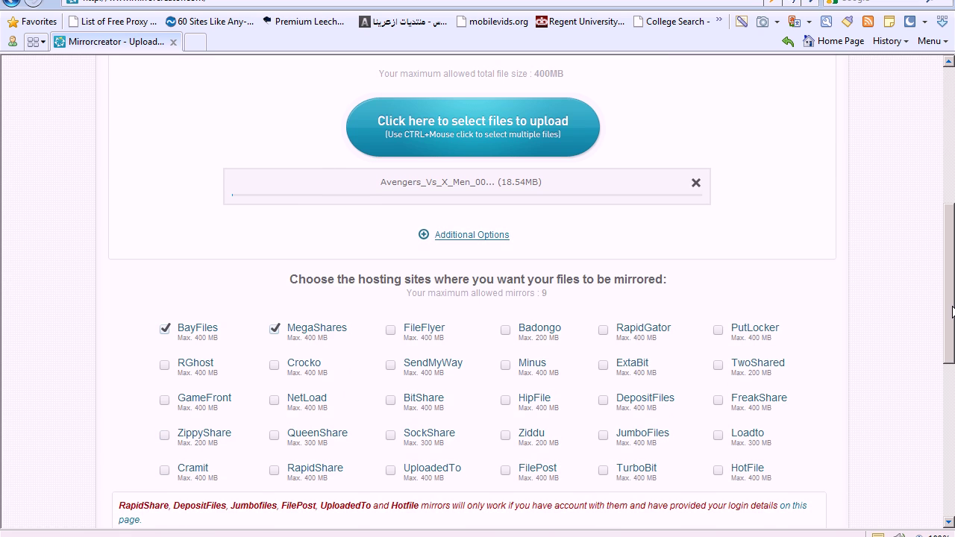
click(605, 401)
click(718, 365)
drag(949, 313, 946, 367)
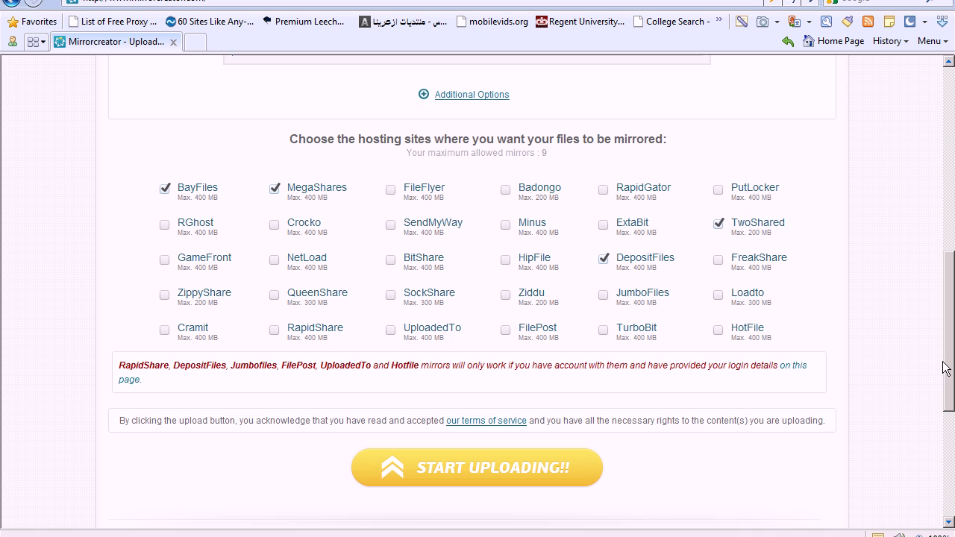
click(571, 472)
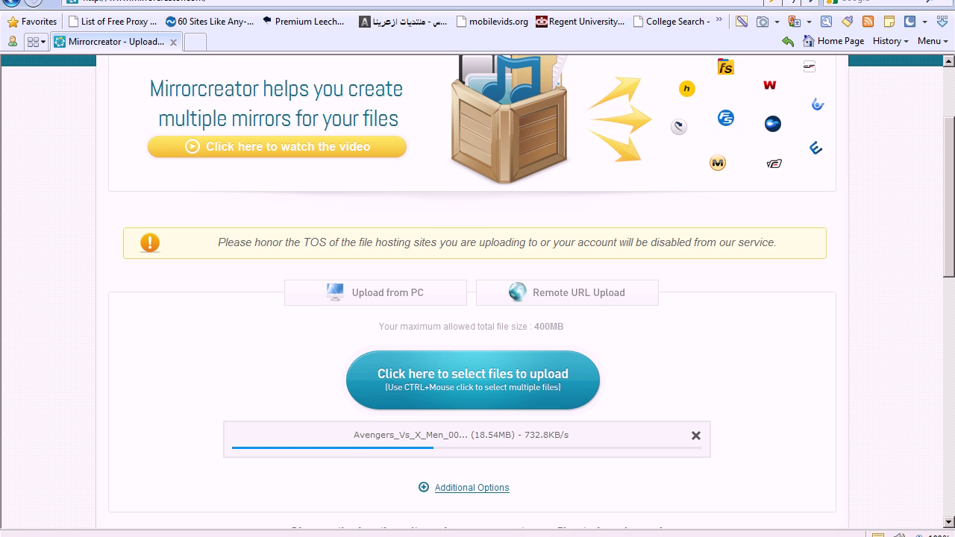
- Wait for the upload to finish and the Upload Successful page to show its links
key(alt+Tab)
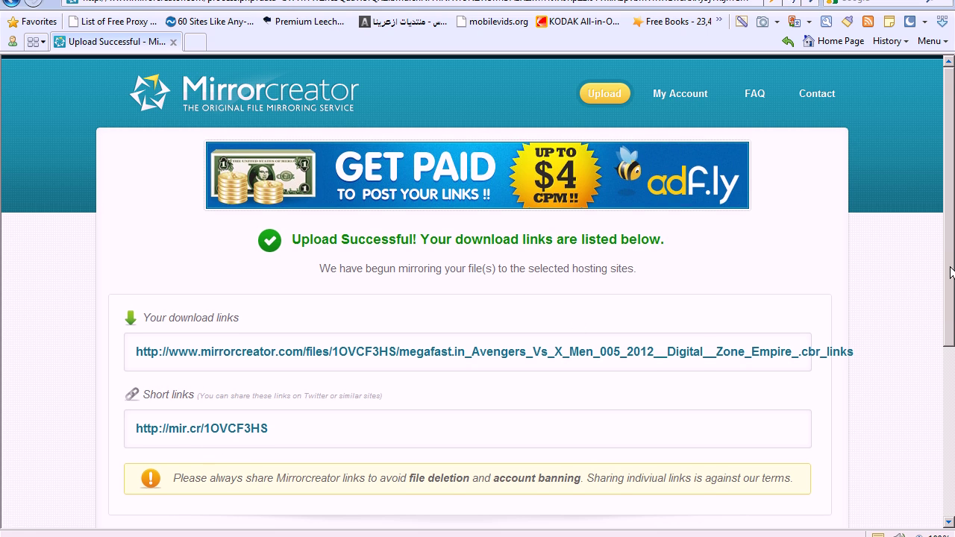
- Open the comic's mirror download page and scroll down to the per-host status table
scroll(835, 348, down, 1)
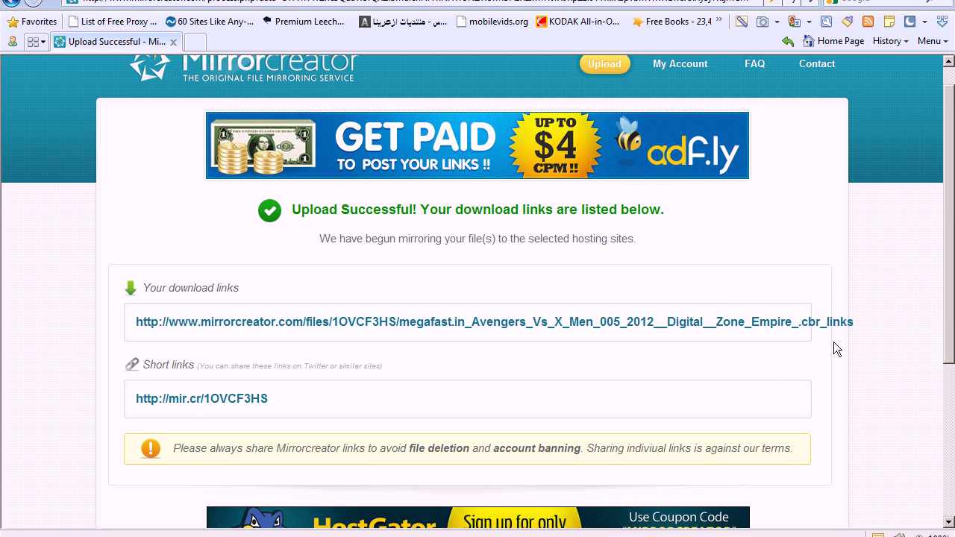
click(763, 328)
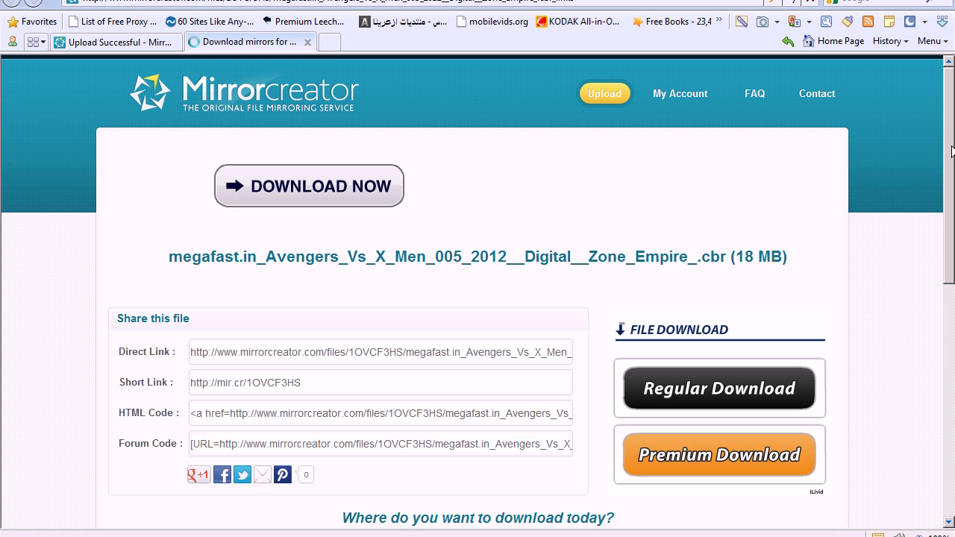
drag(951, 152, 945, 319)
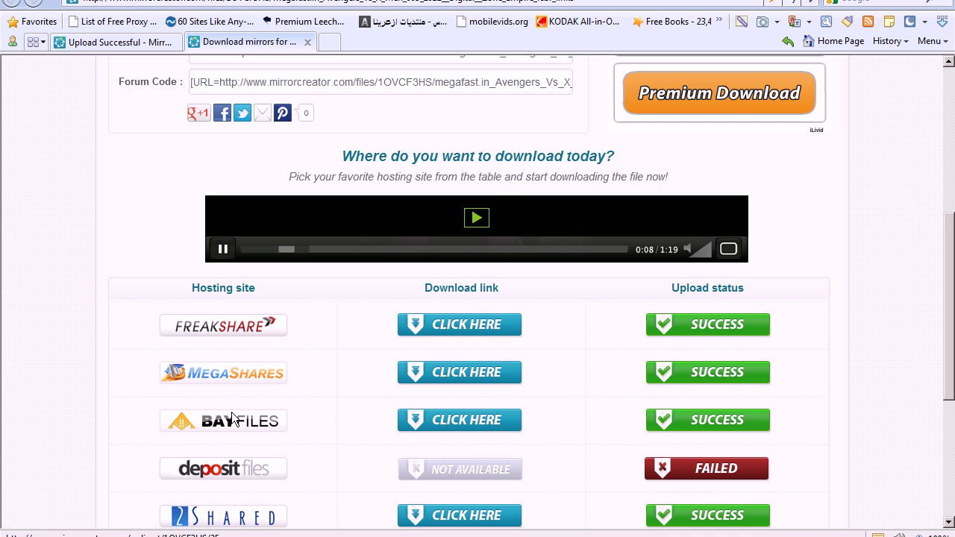
- Follow the MegaShares and 2Shared mirror links through to their download pages
click(411, 373)
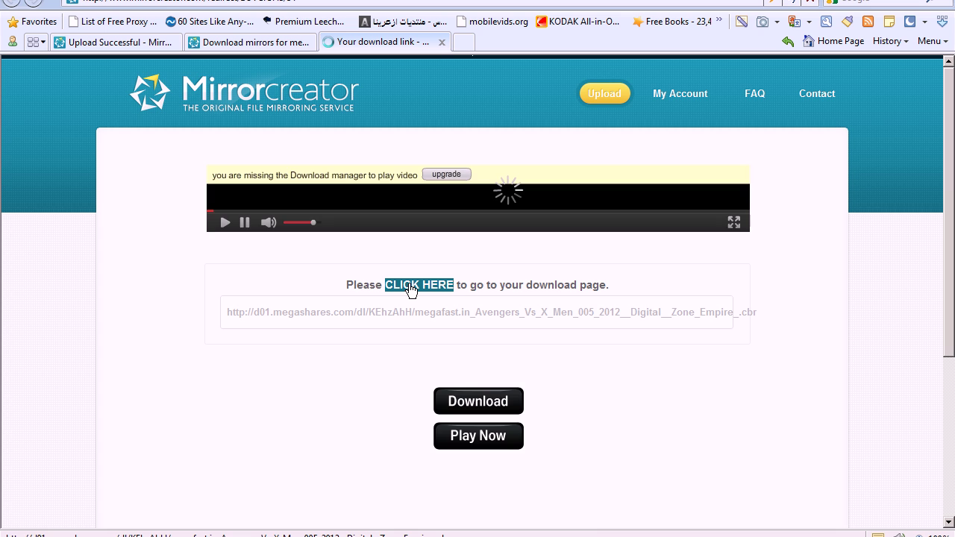
click(411, 288)
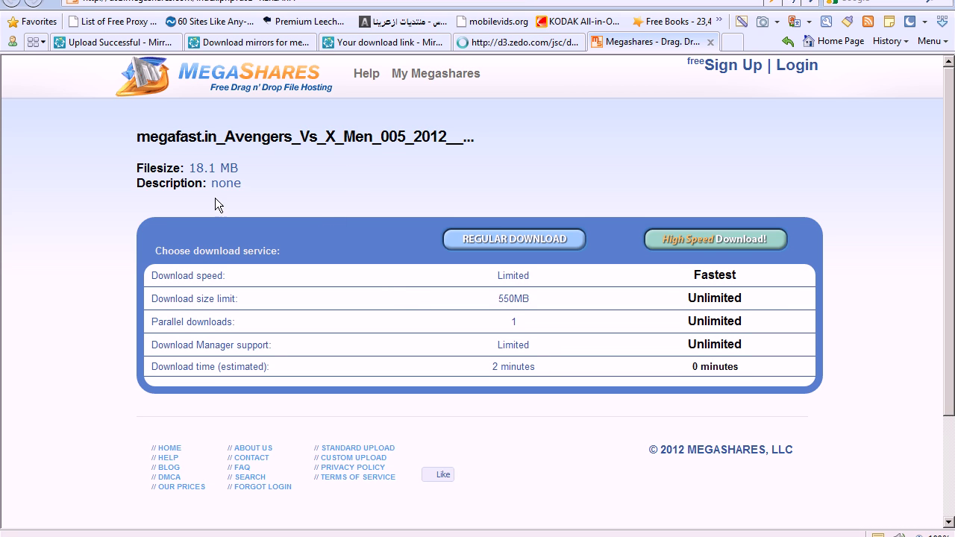
click(413, 43)
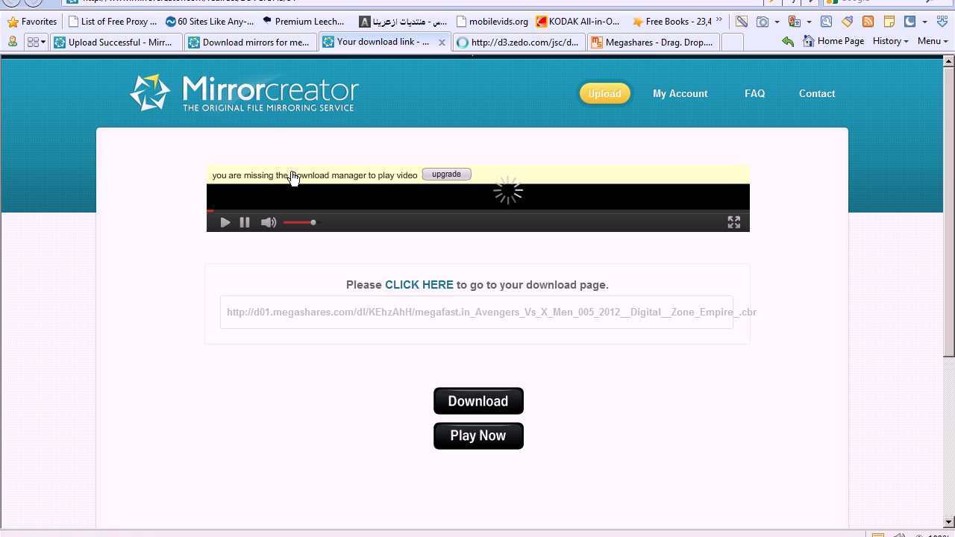
click(268, 45)
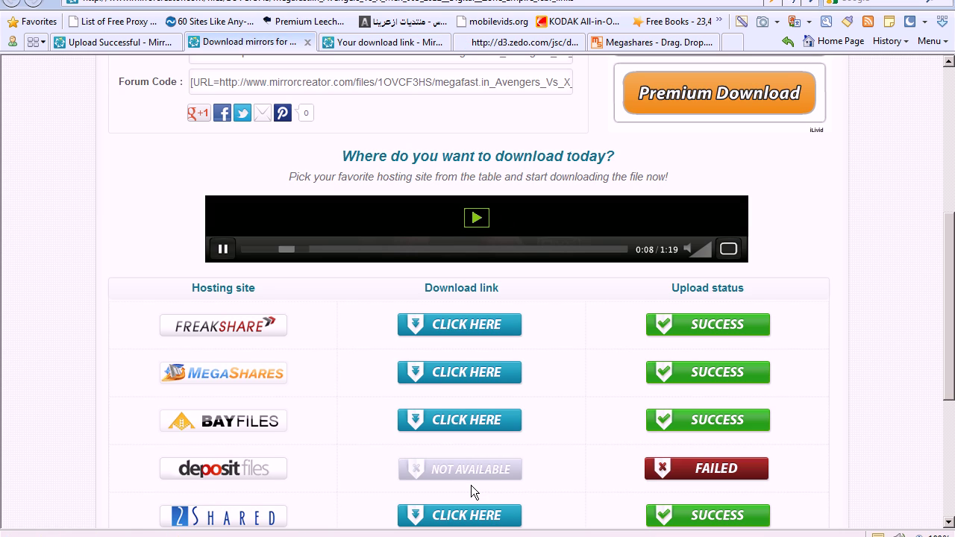
click(481, 515)
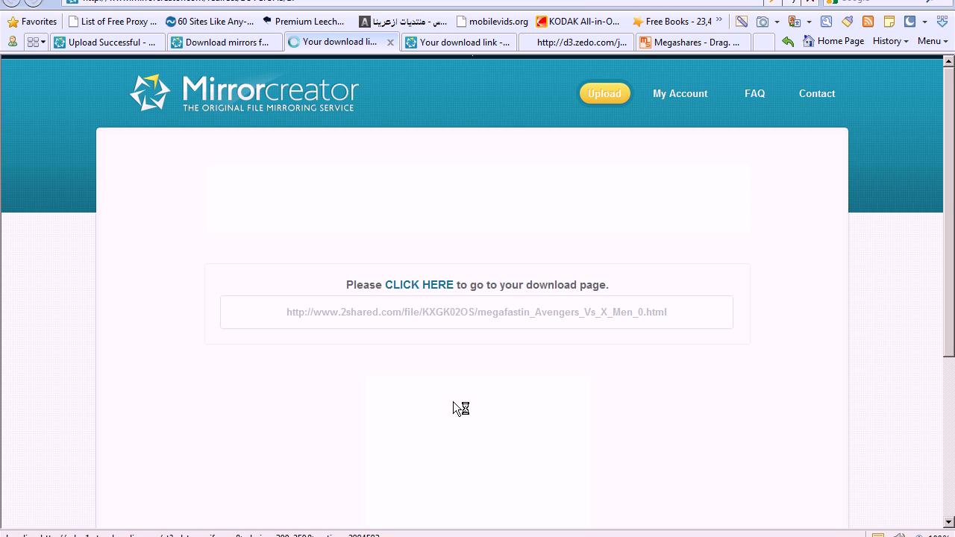
click(427, 286)
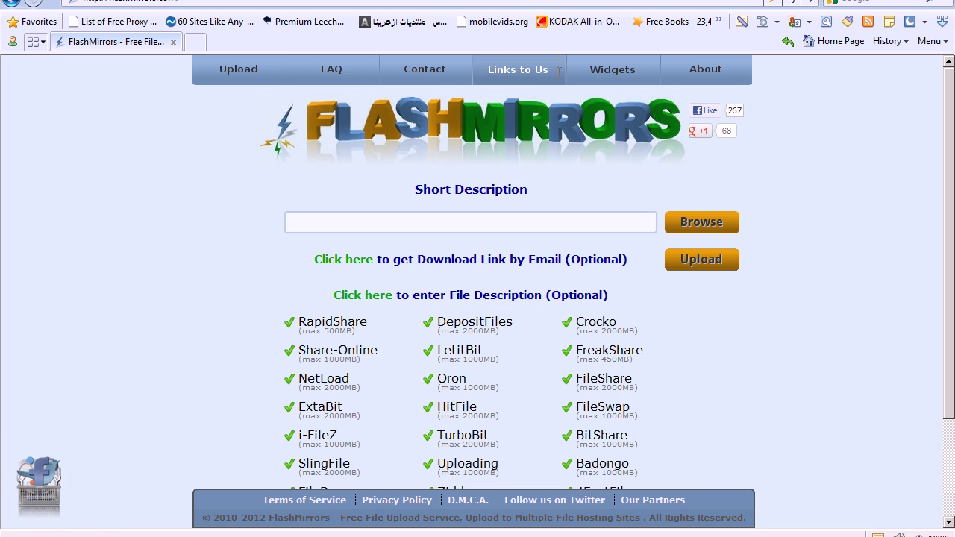
- Browse to the Desktop and select the megafast.in_Avengers_Vs_X_Men_005_2012 comic file
click(701, 222)
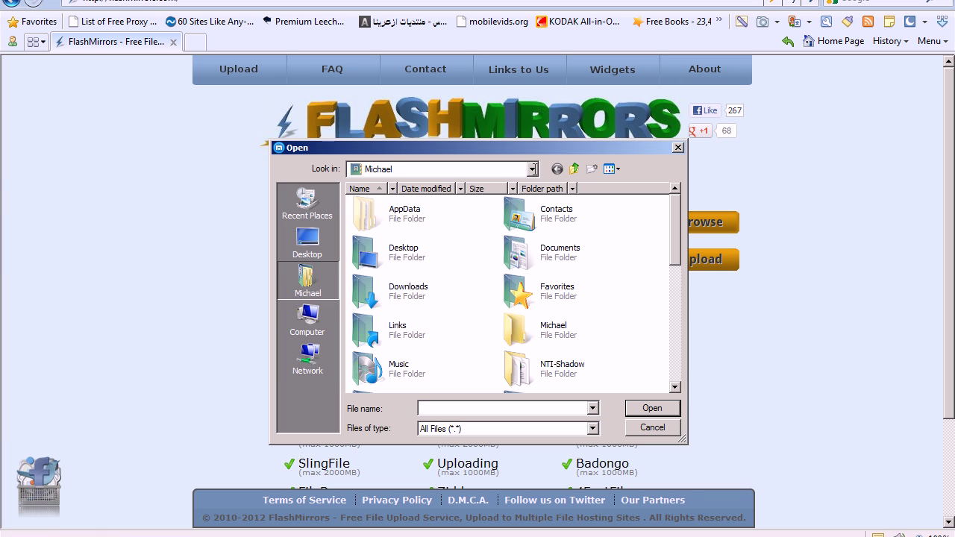
click(532, 169)
click(378, 197)
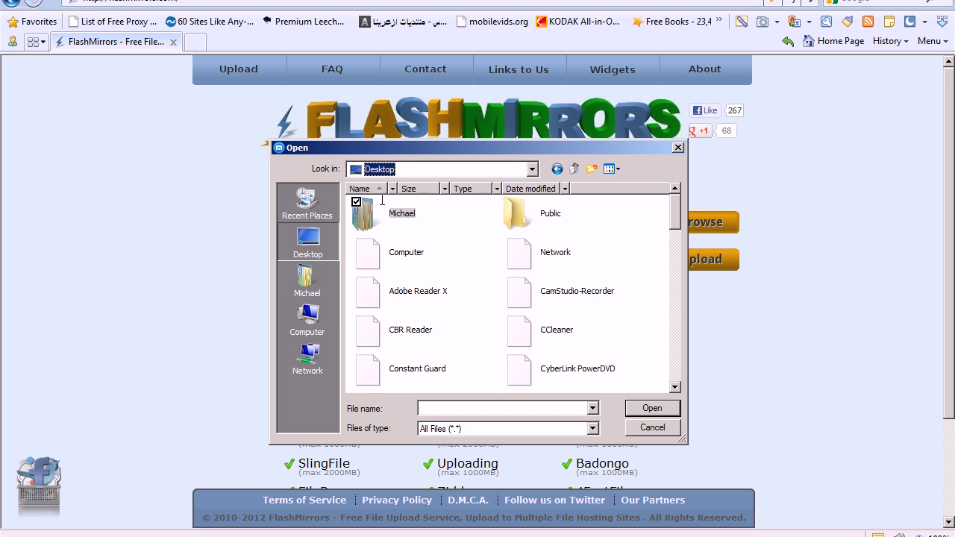
drag(675, 224, 664, 398)
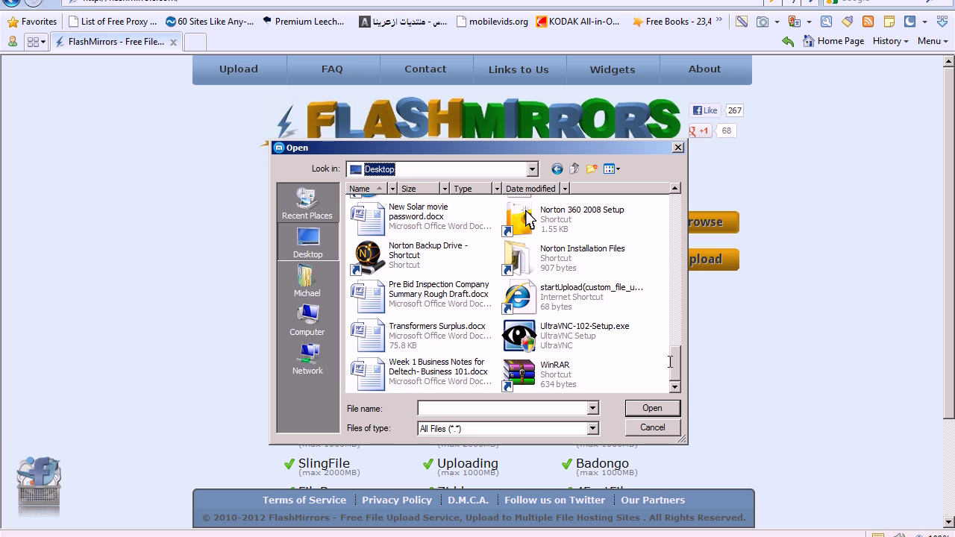
scroll(528, 350, up, 2)
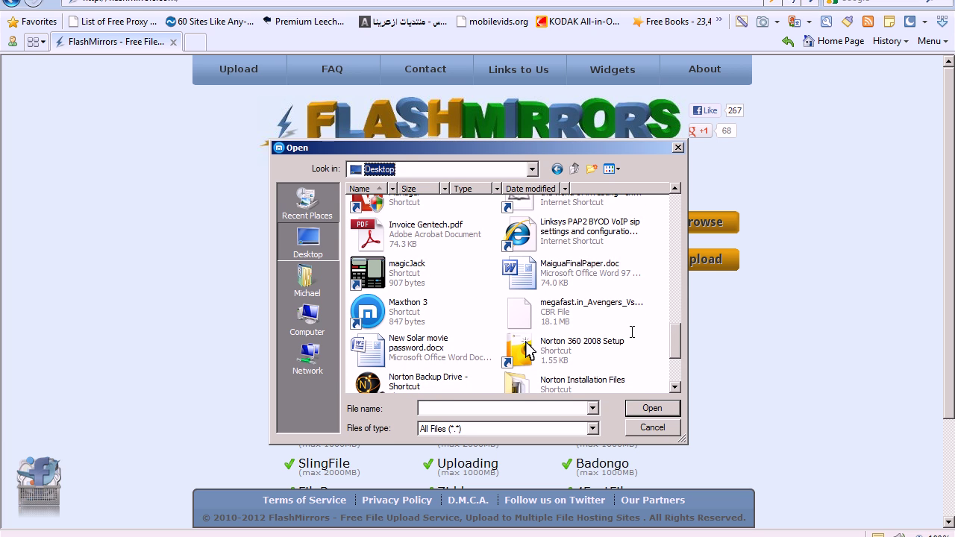
click(630, 329)
- Confirm the megafast.in comic file and submit it for upload to the FlashMirrors hosts
click(657, 407)
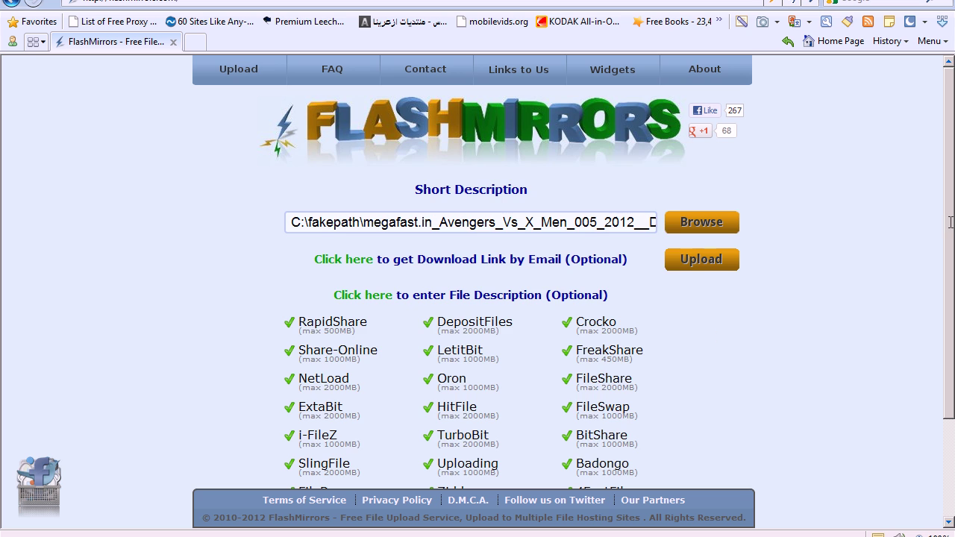
scroll(950, 224, down, 2)
scroll(944, 388, up, 1)
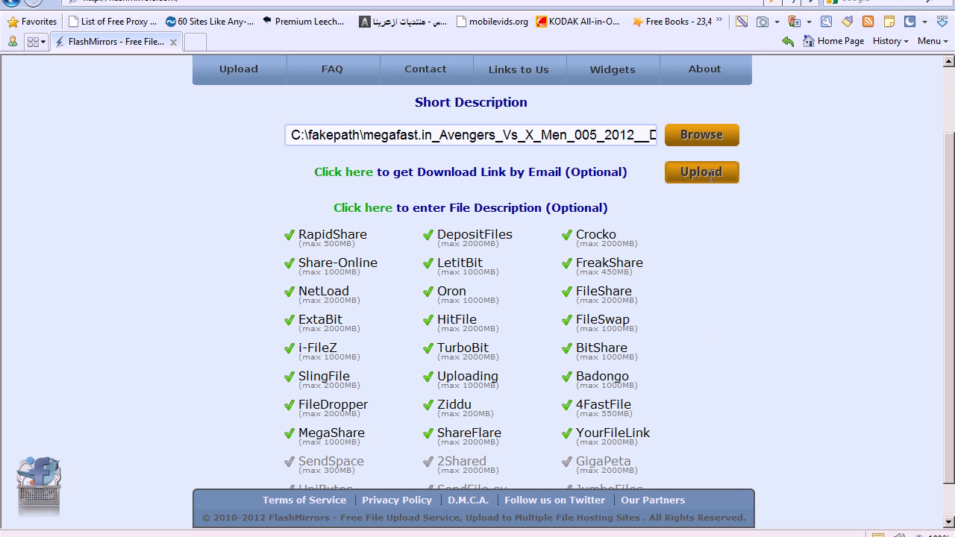
click(701, 172)
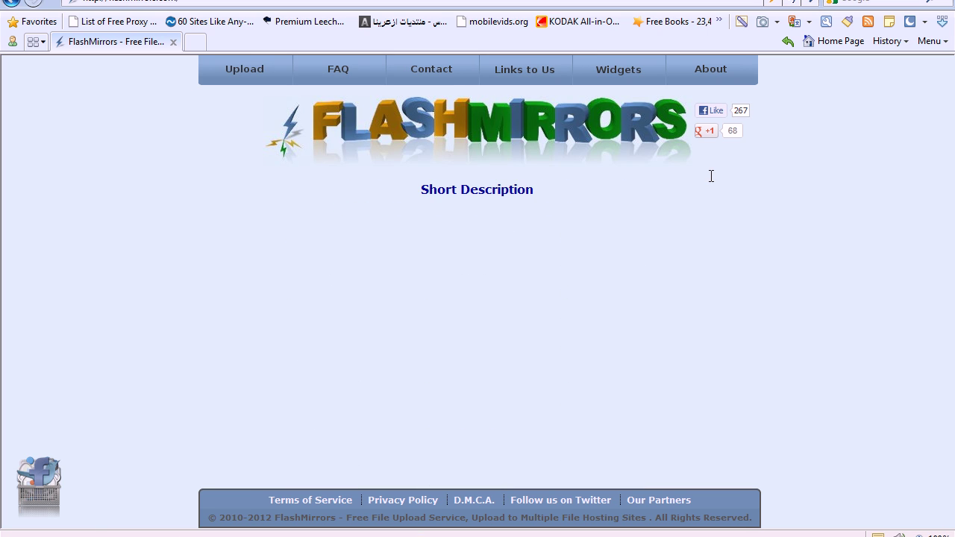